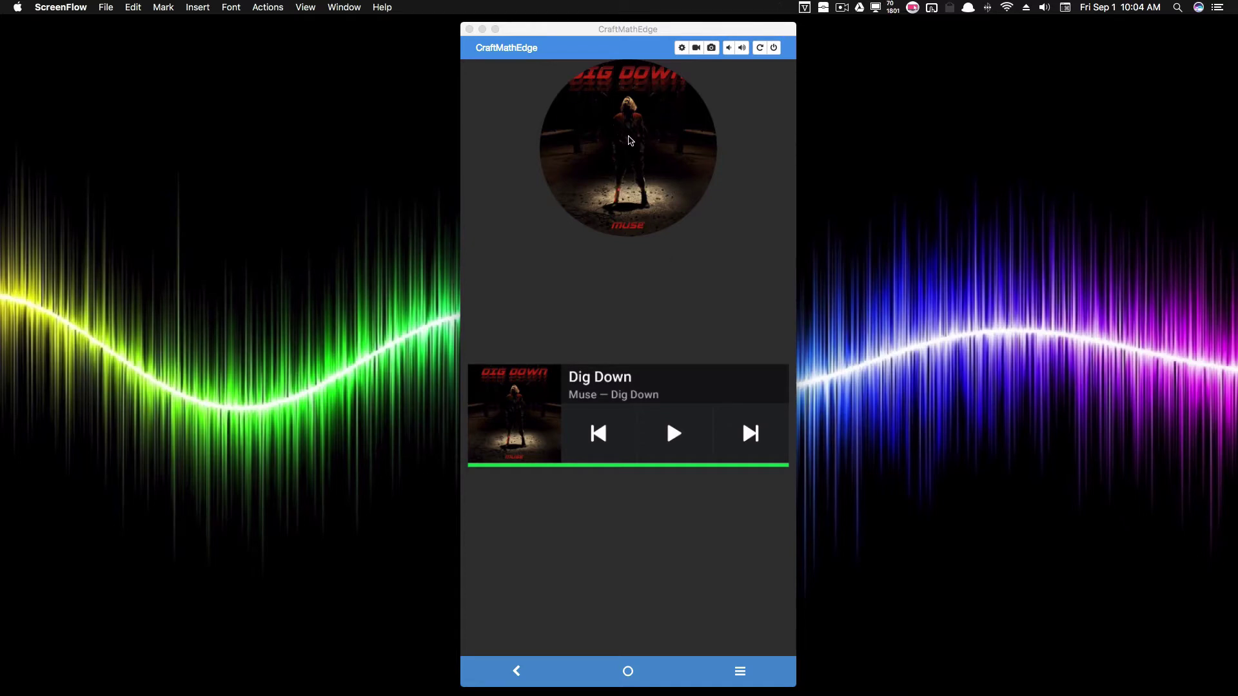
- Play and then pause the song on the widget, then return to the Kustom wallpaper editor
click(676, 423)
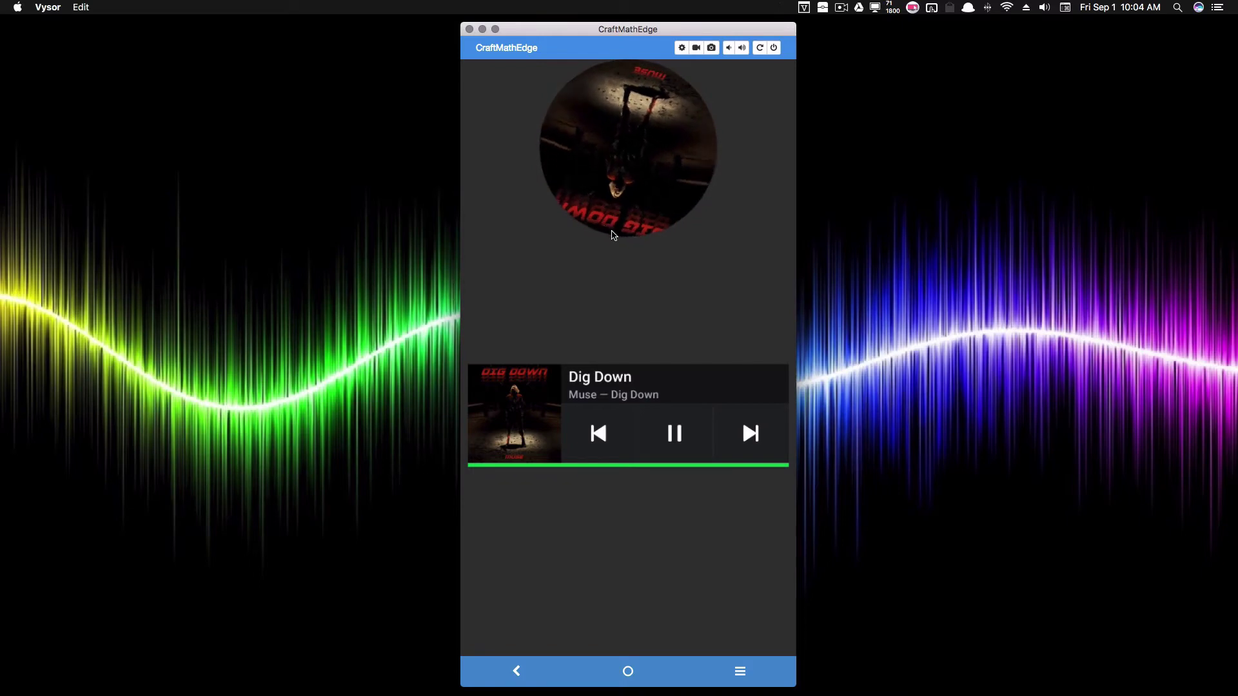
click(672, 434)
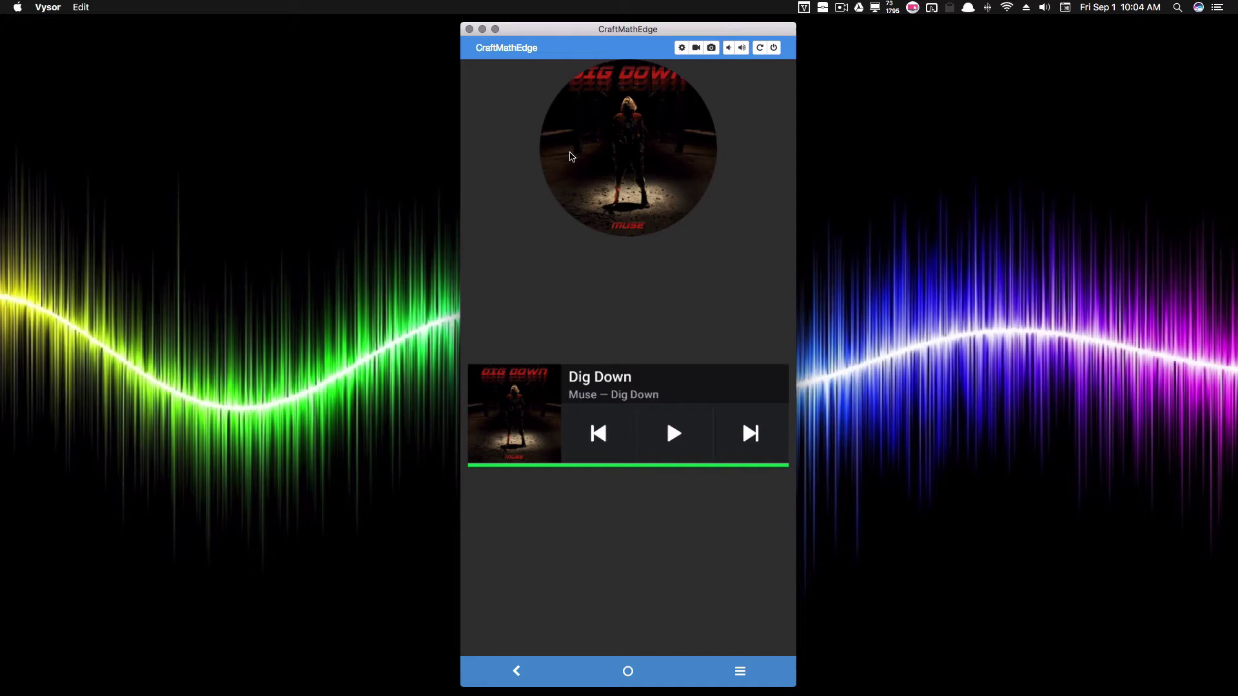
click(547, 677)
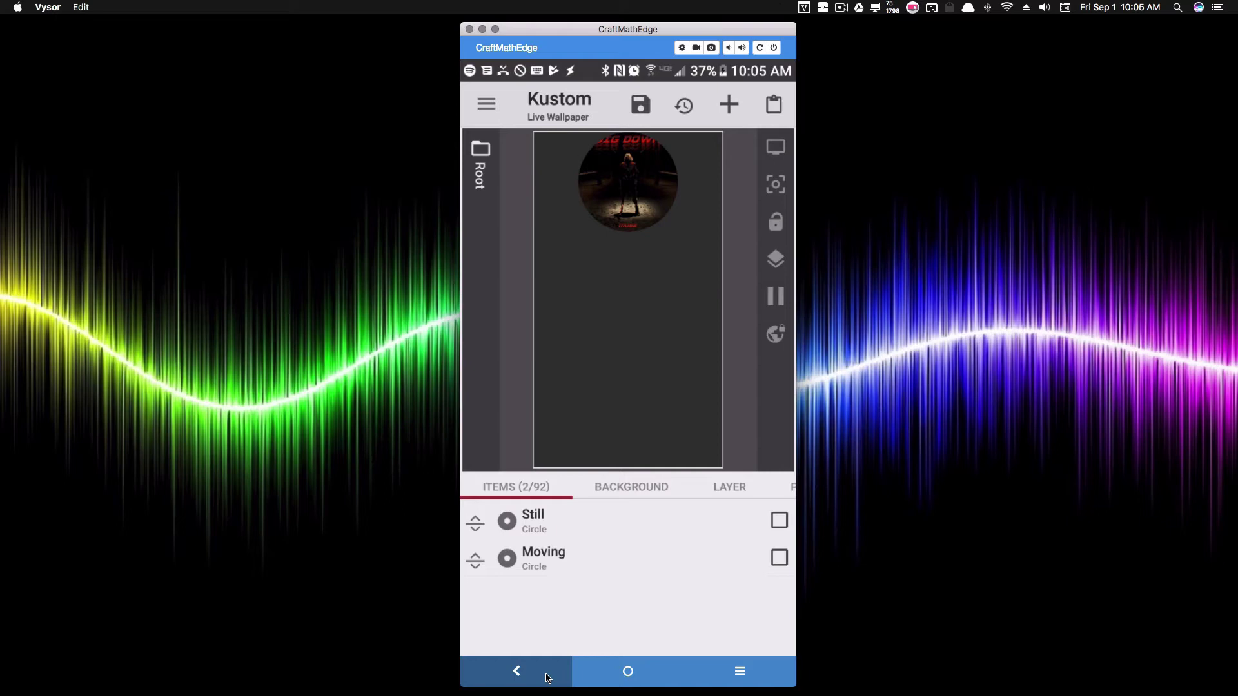
click(551, 516)
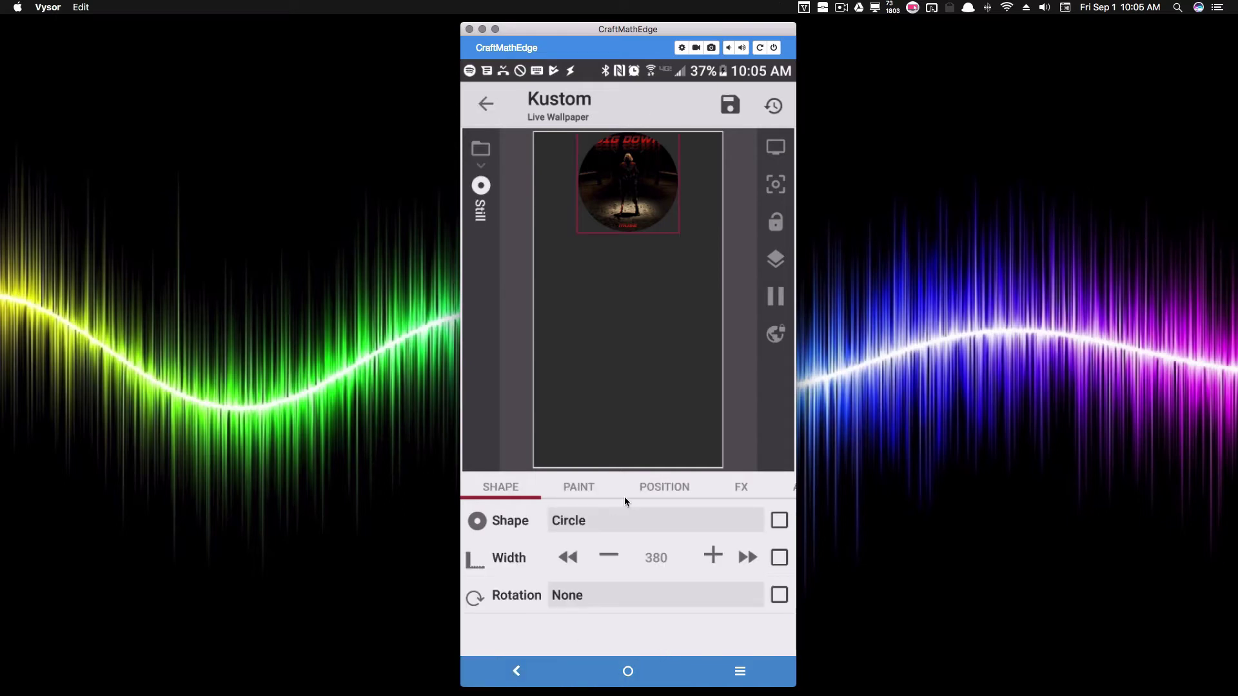
click(740, 486)
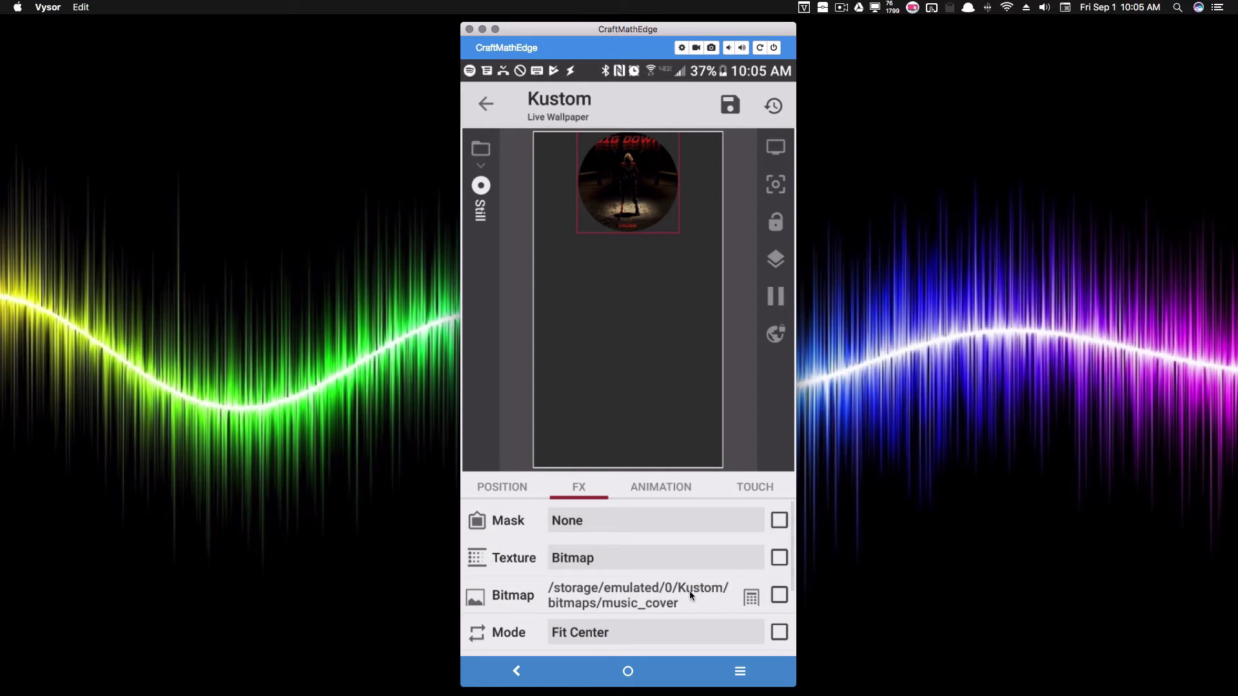
click(752, 597)
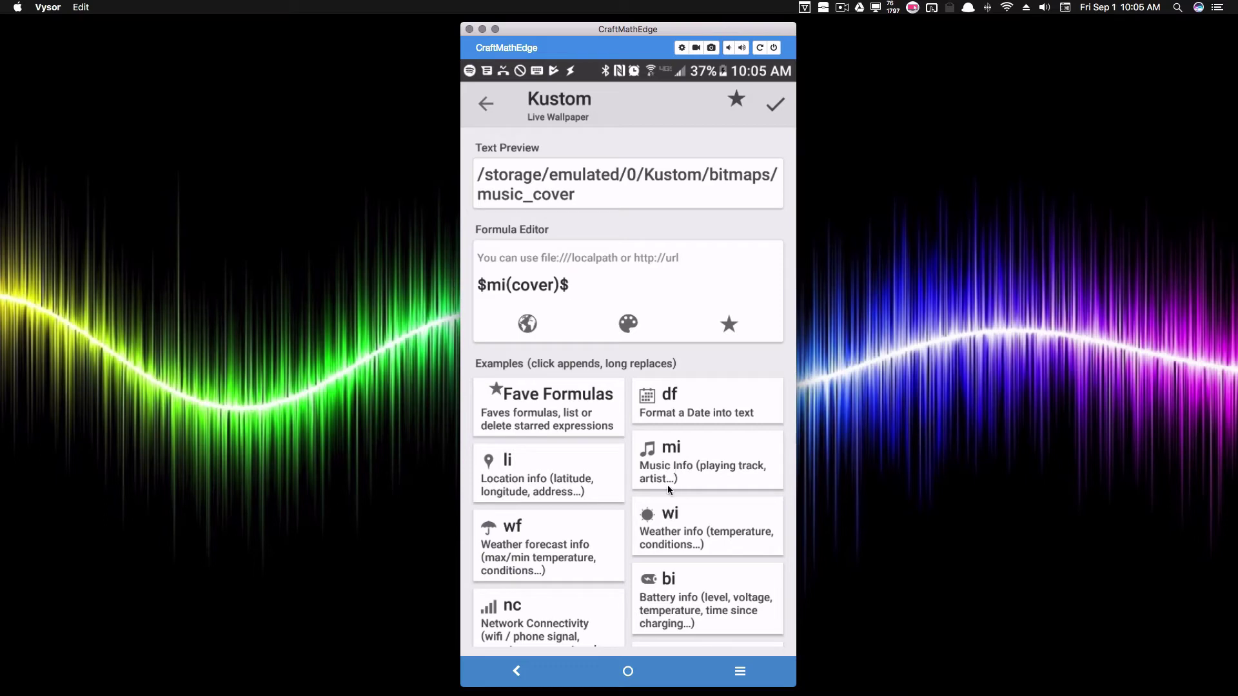
click(528, 670)
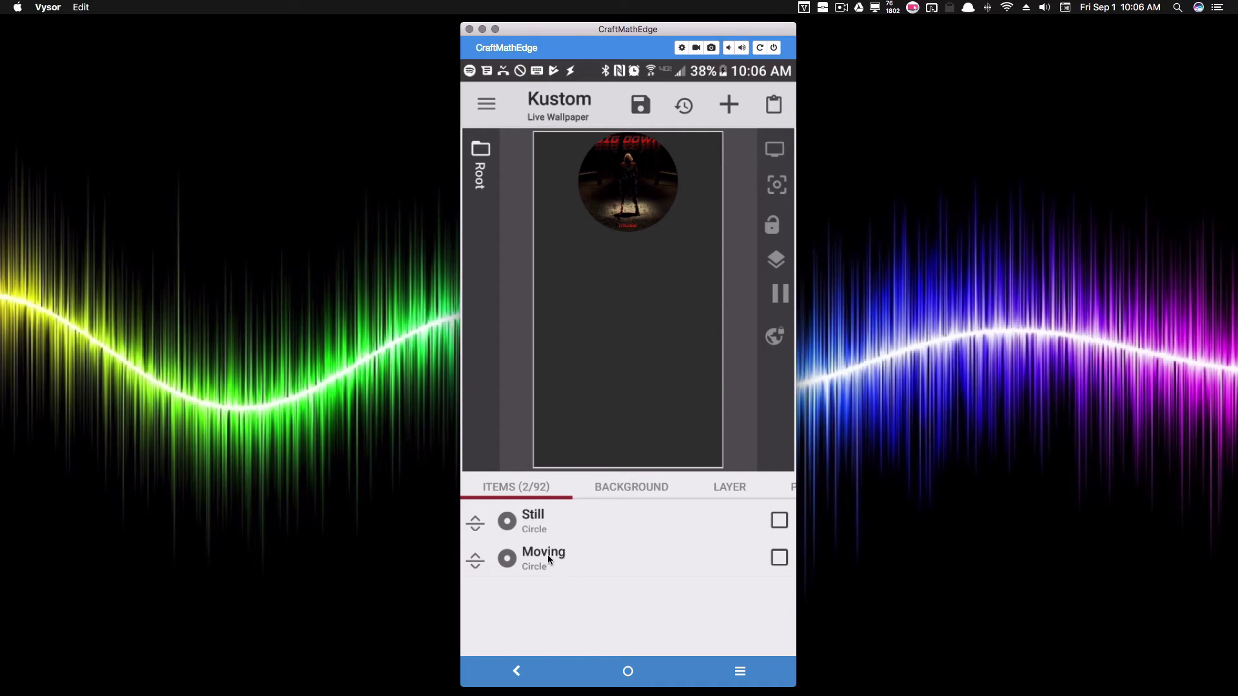
- Inspect the Moving circle's animations, including the looping Rotate with Straight ease and duration 100
click(548, 559)
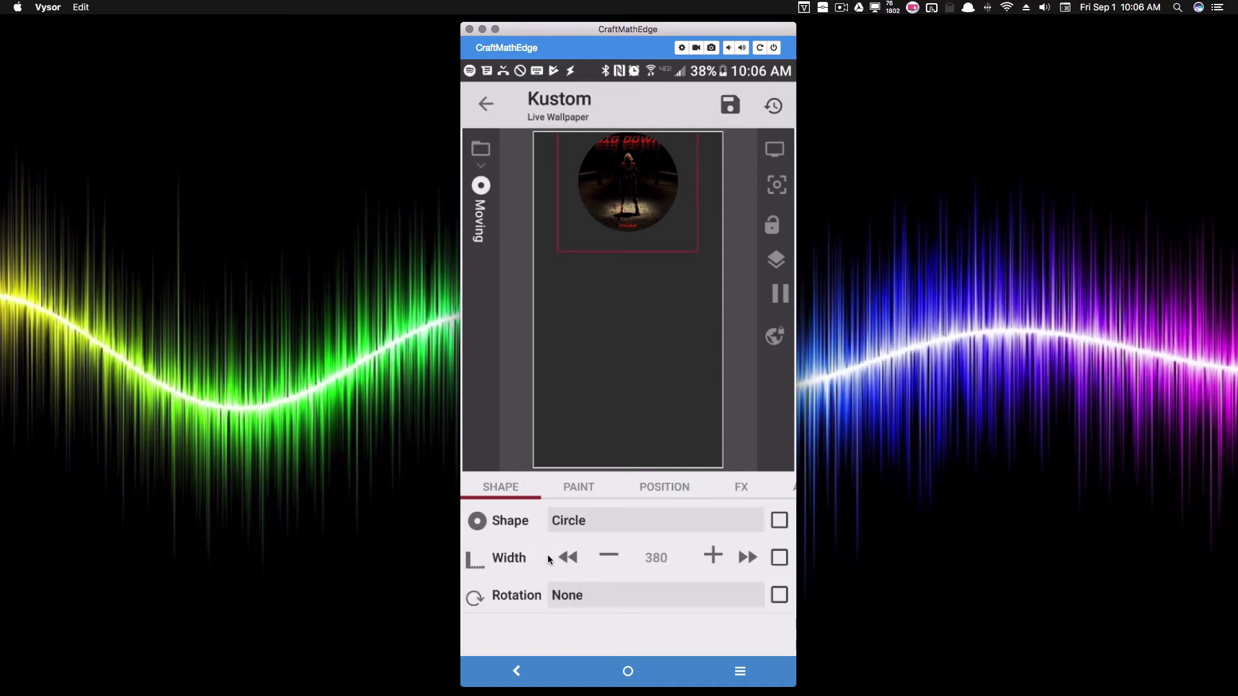
click(734, 486)
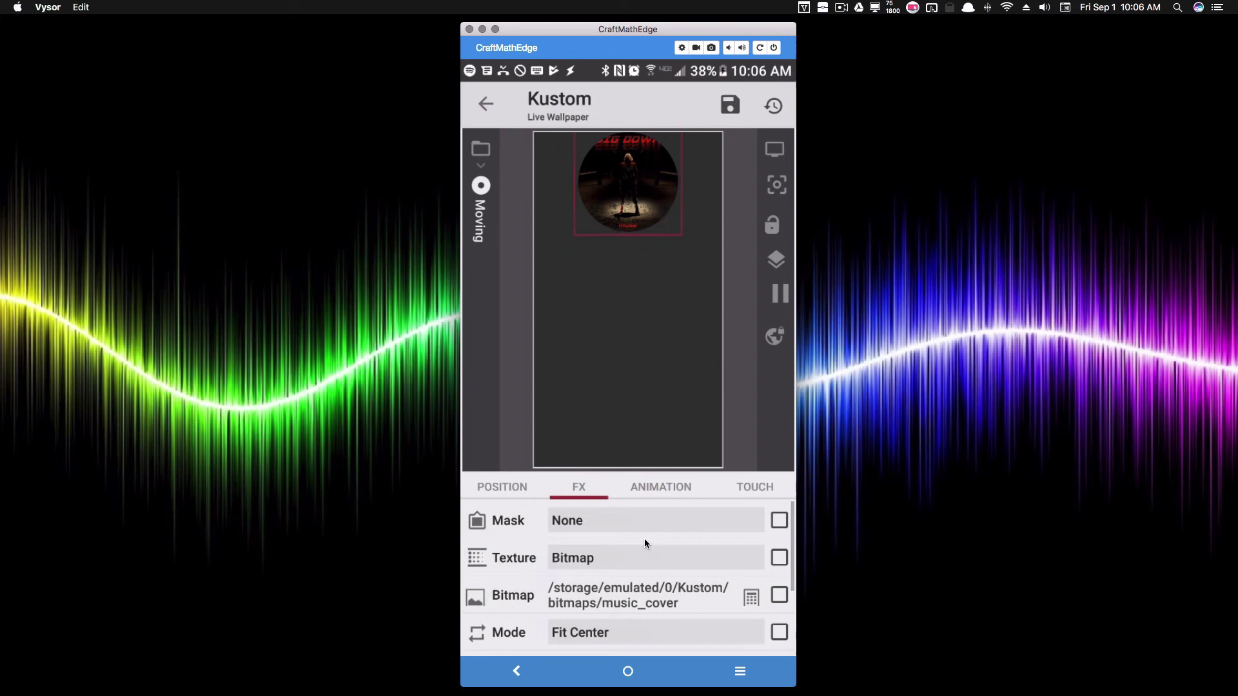
click(660, 486)
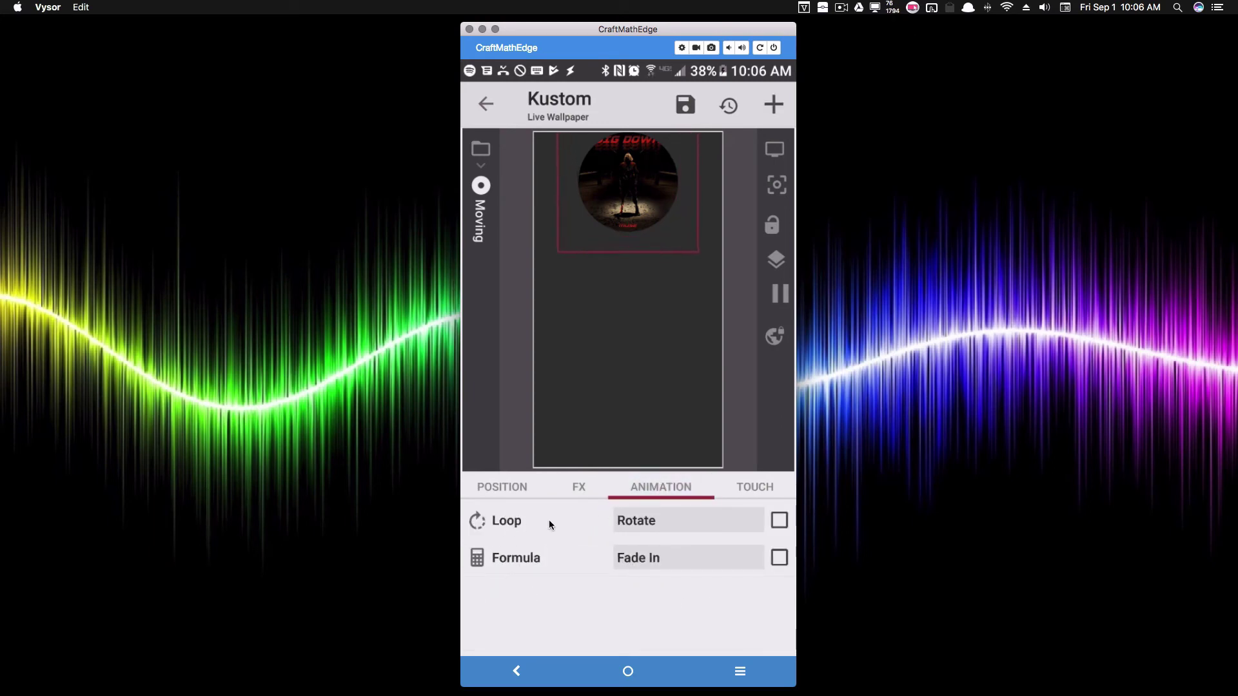
click(658, 516)
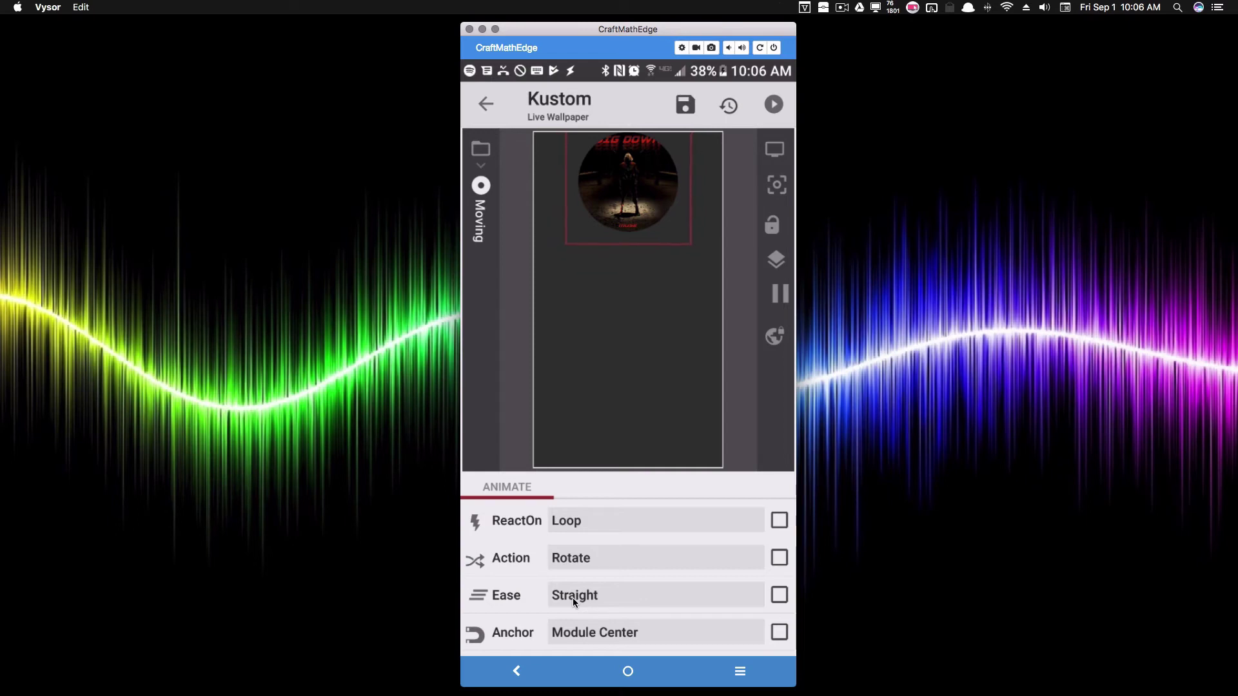
scroll(572, 598, down, 1)
scroll(580, 597, down, 2)
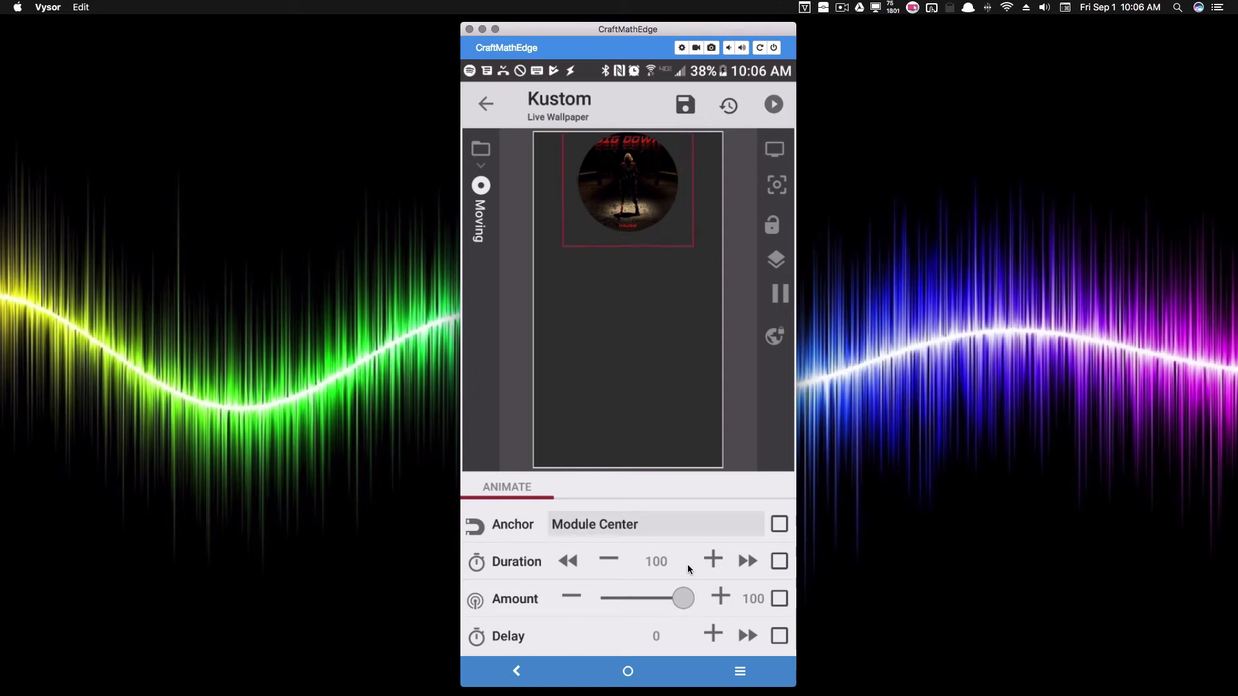
click(518, 679)
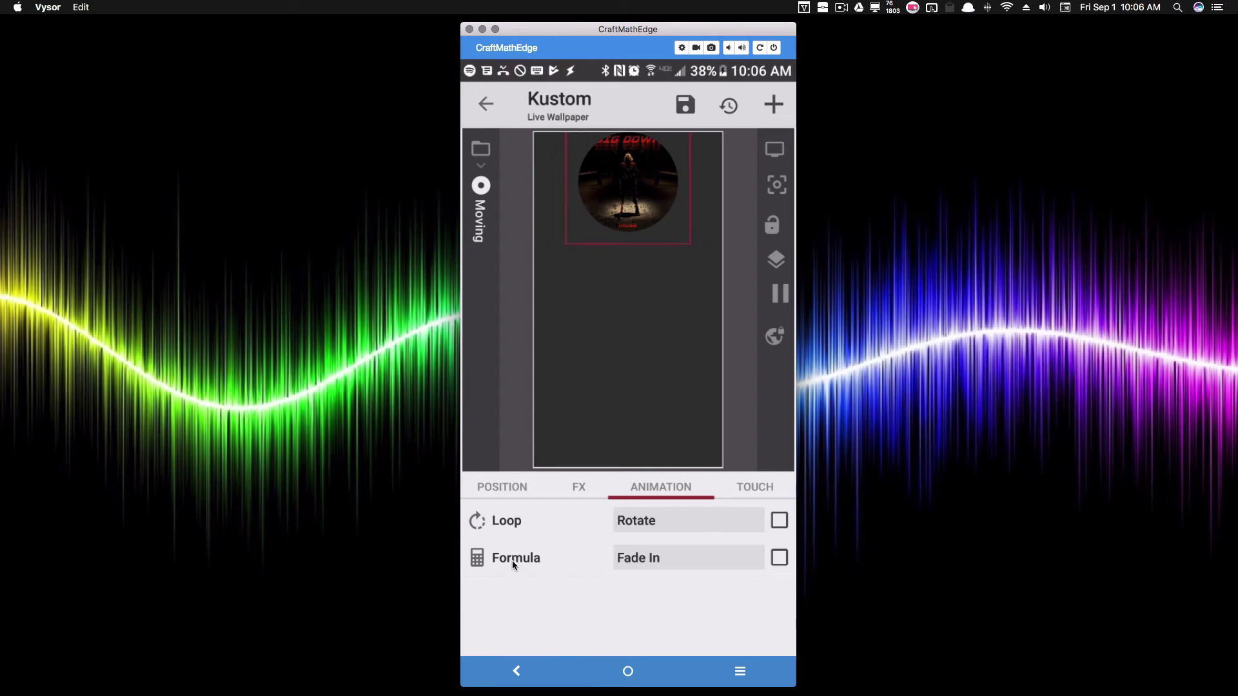
click(648, 558)
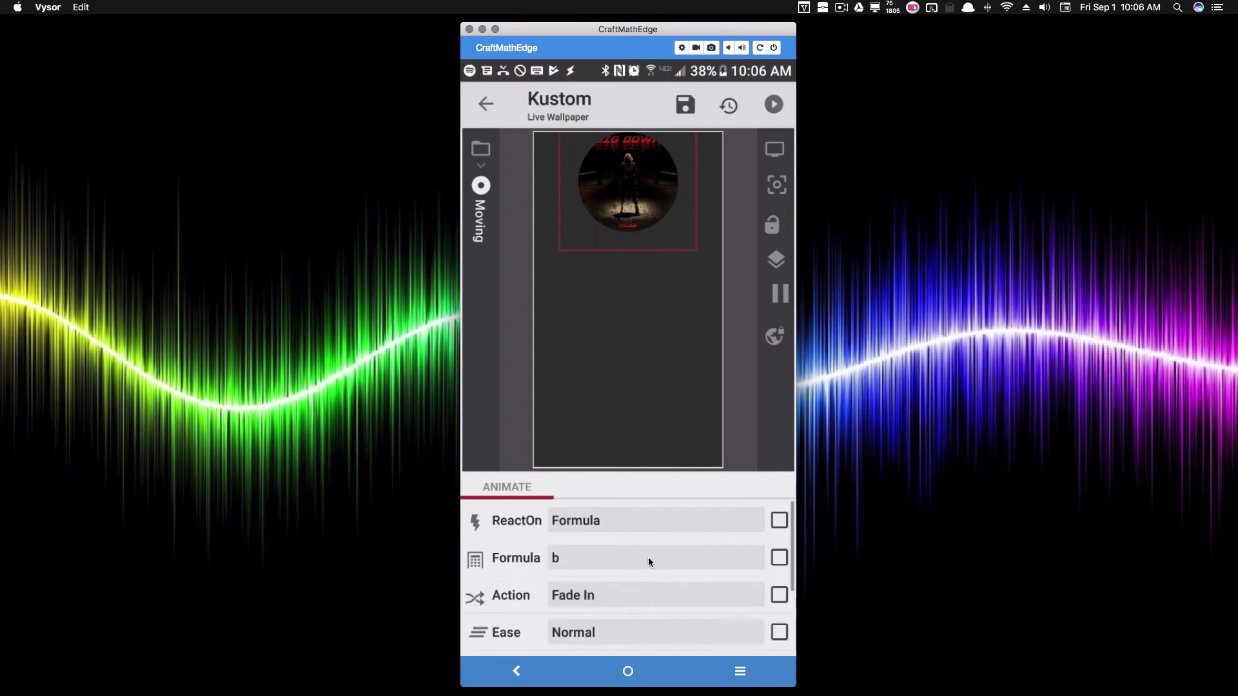
click(569, 556)
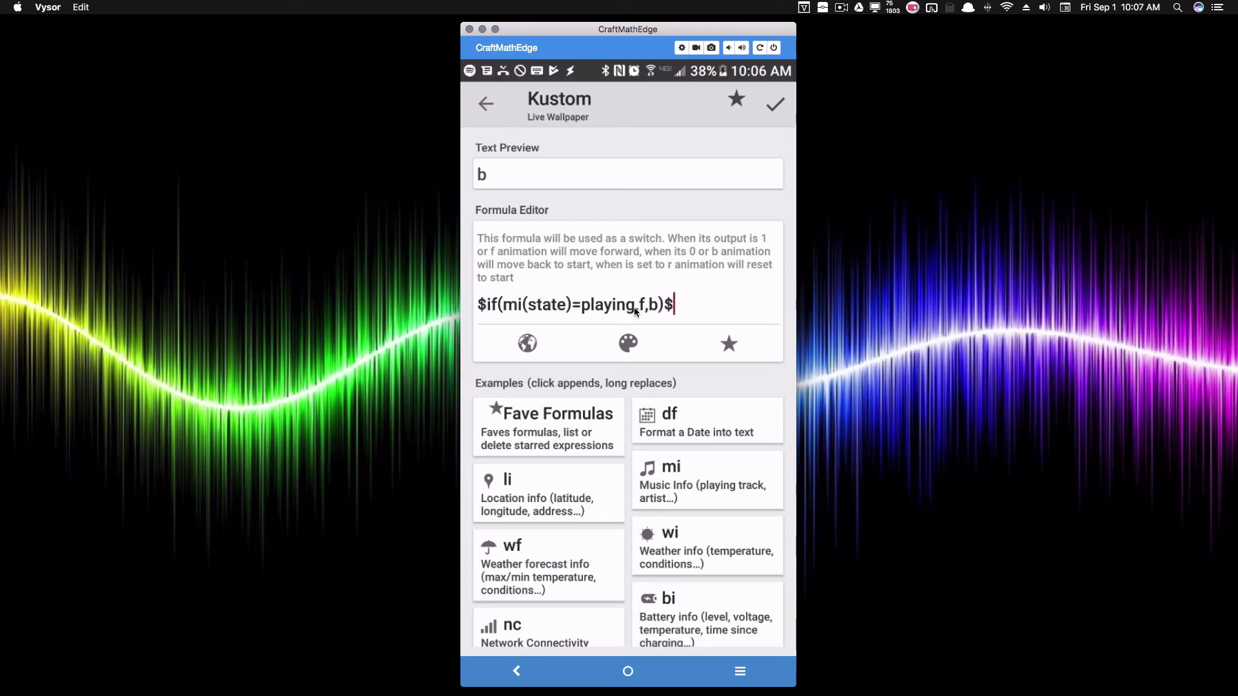
click(776, 100)
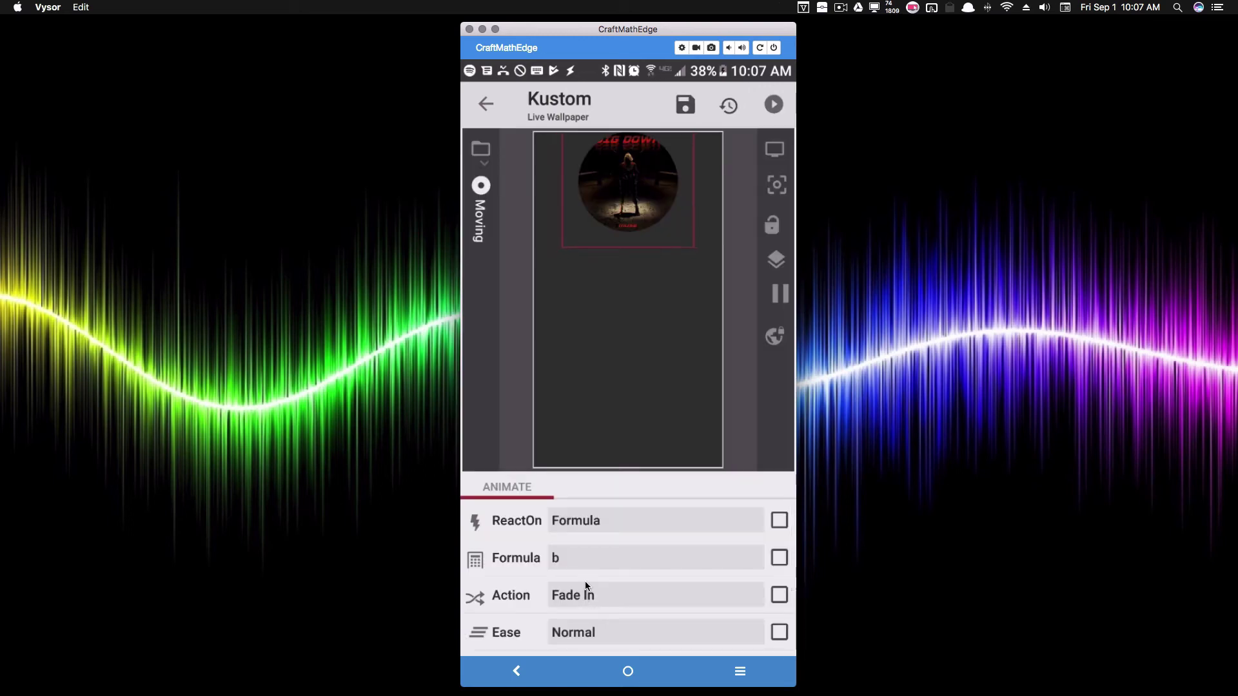
click(576, 561)
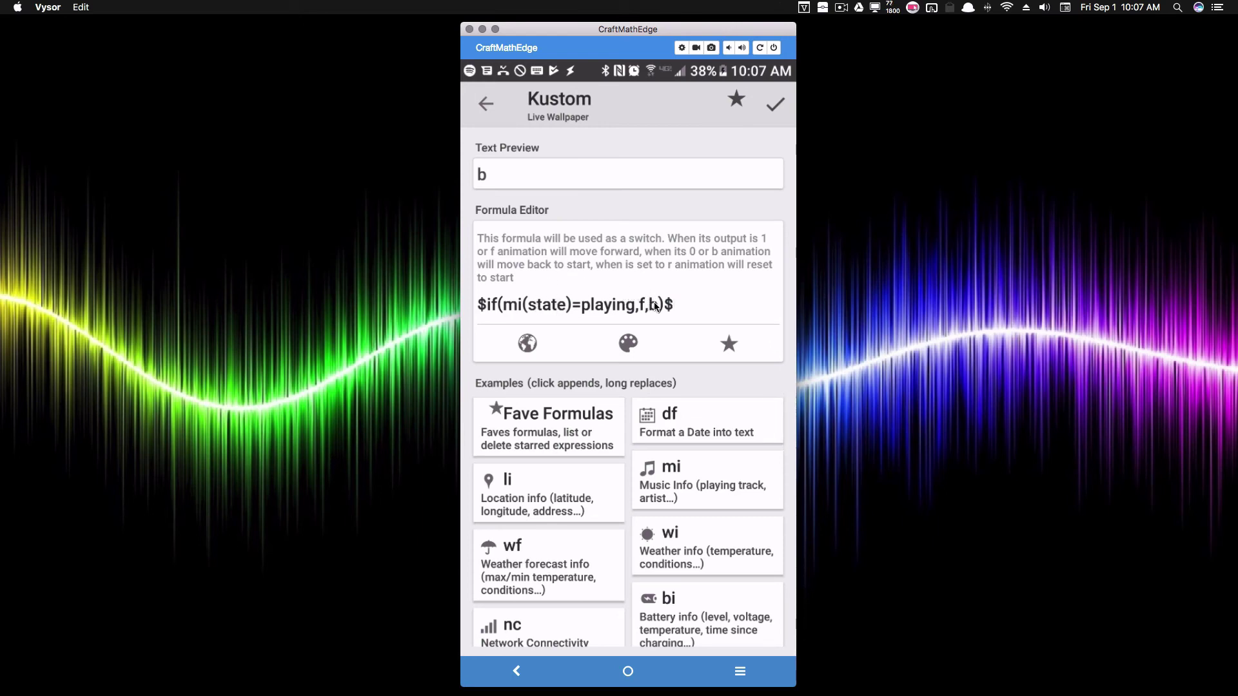
click(777, 105)
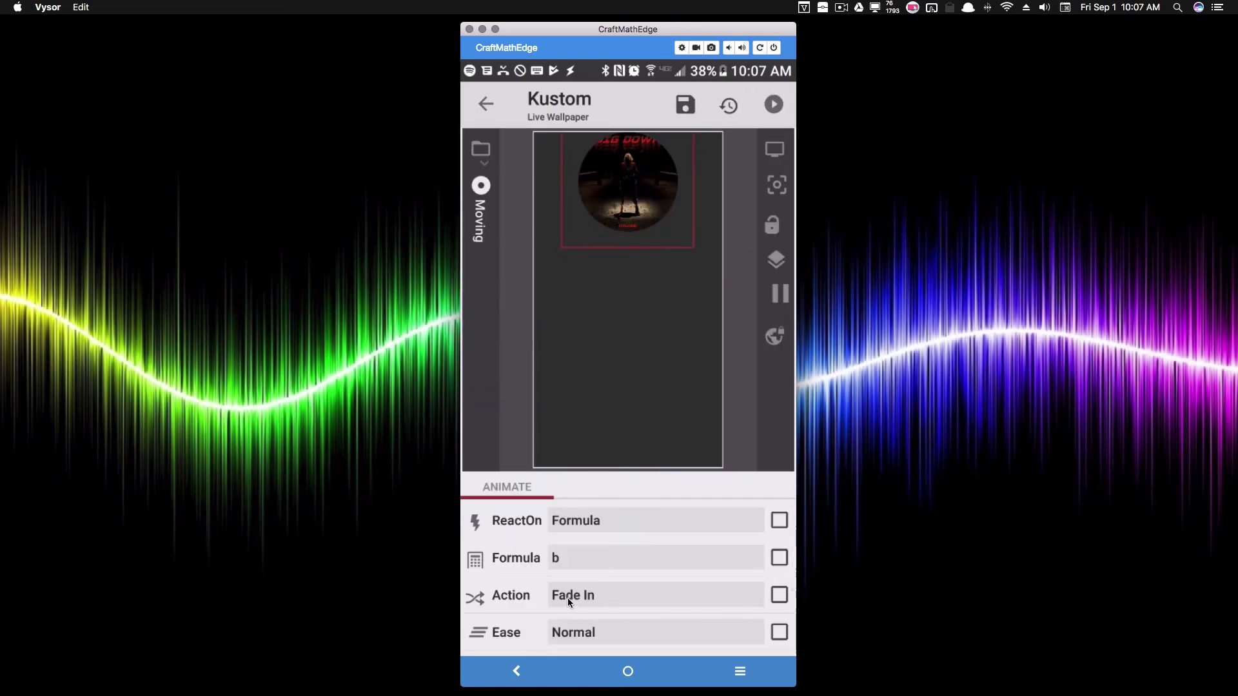
scroll(573, 595, down, 3)
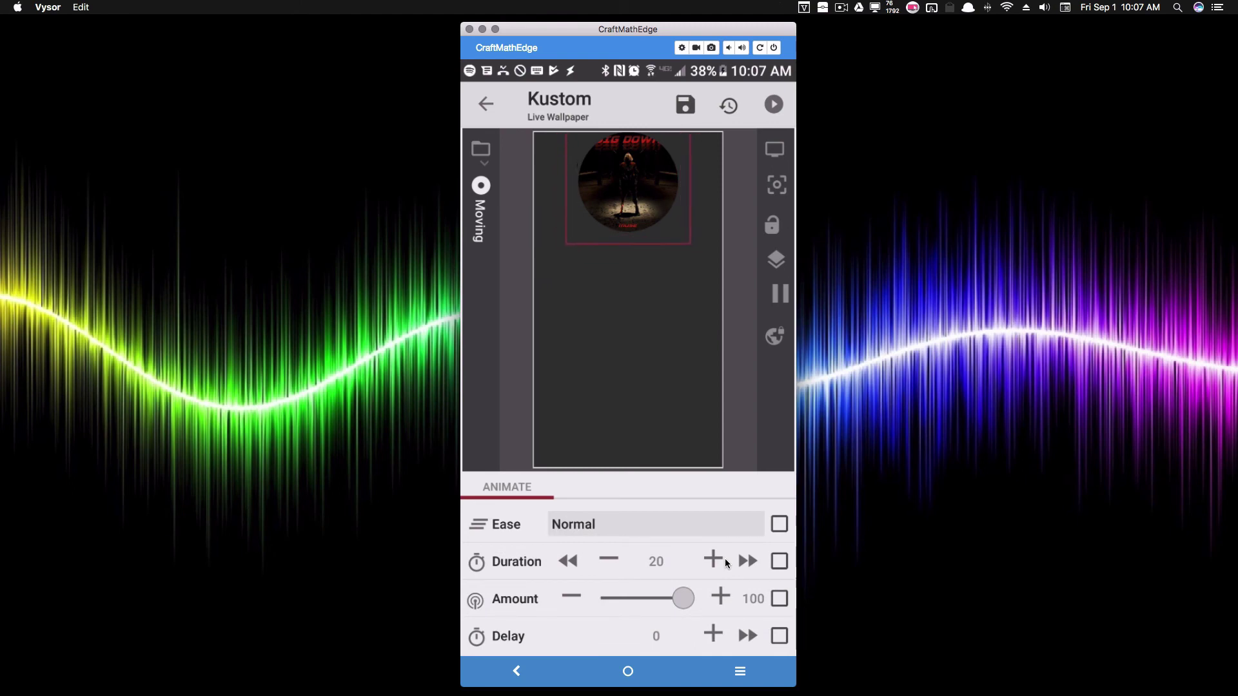
click(504, 672)
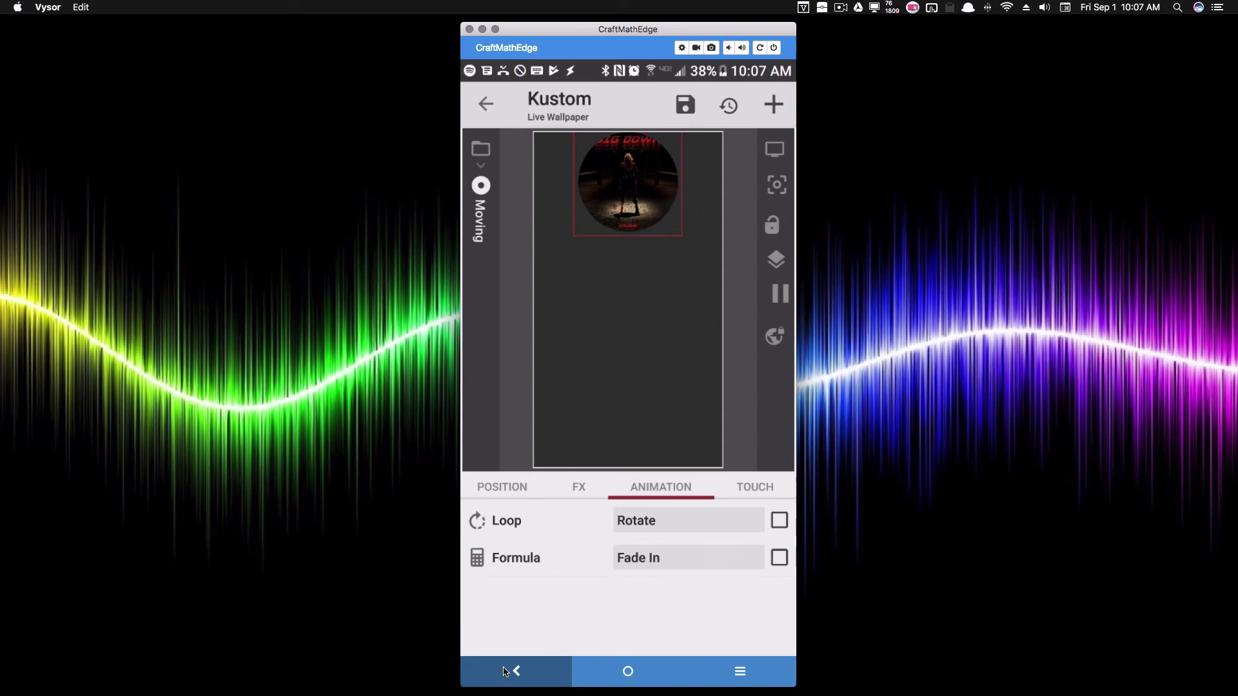
- Back out to the Root item list and exit the editor to the home screen
click(504, 671)
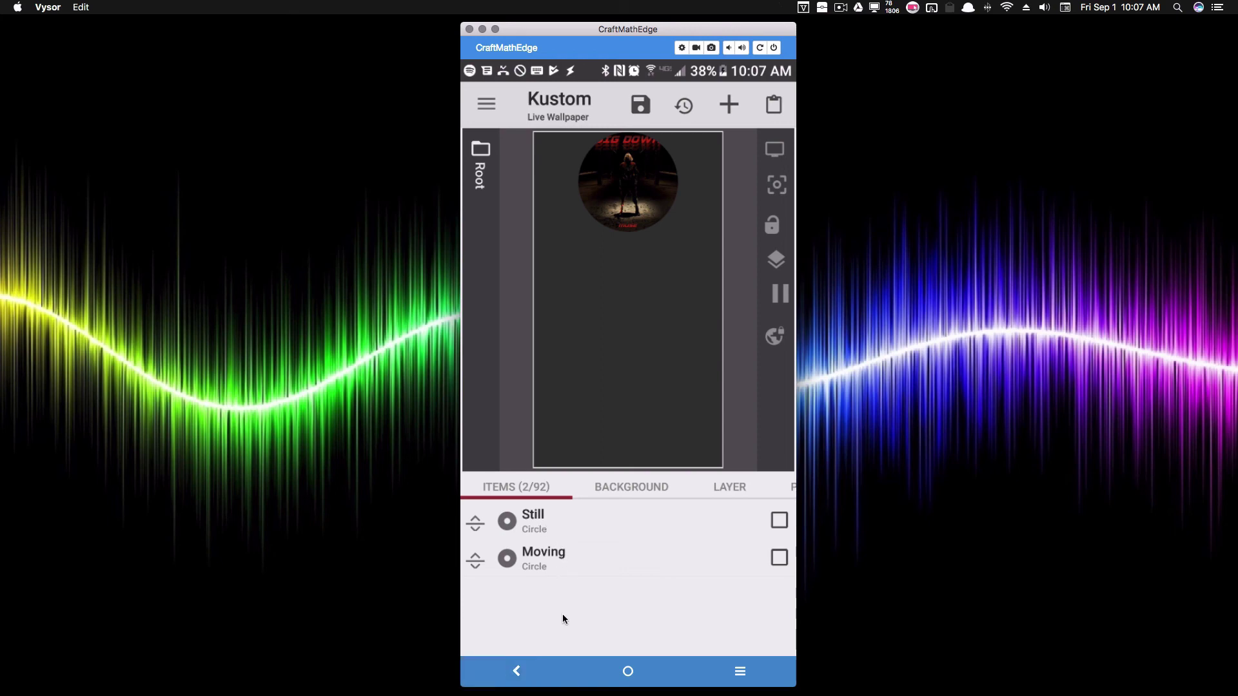
click(627, 671)
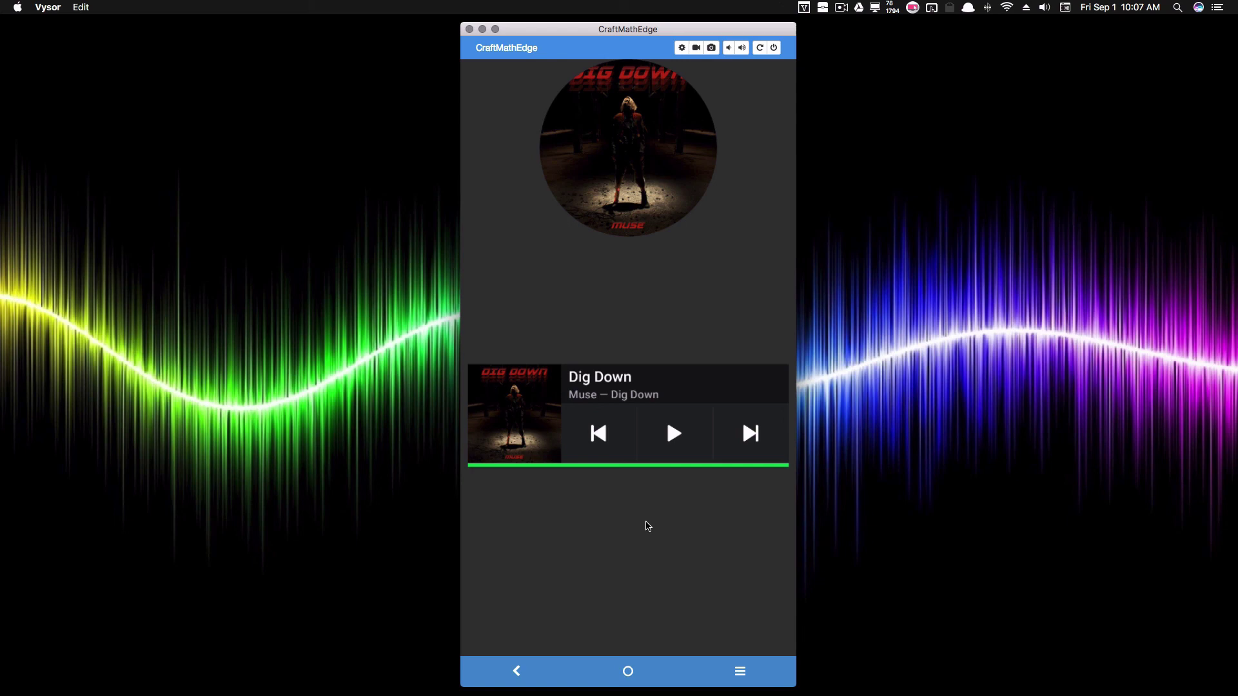
click(674, 434)
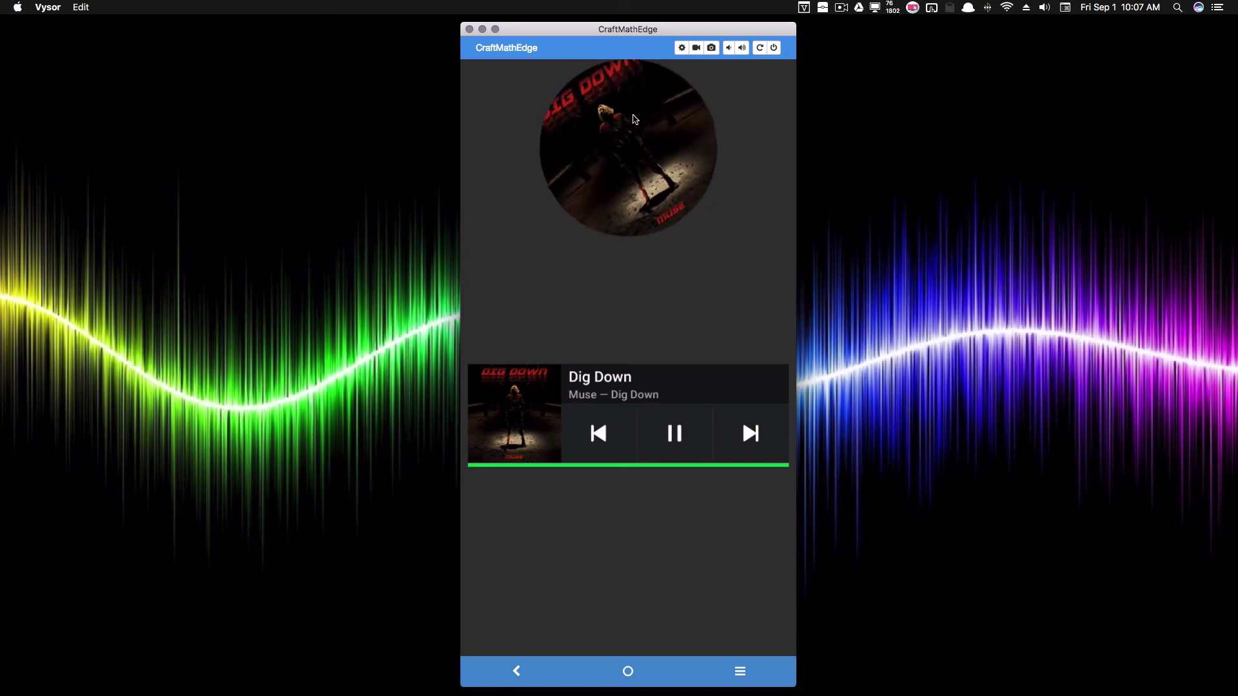
click(675, 434)
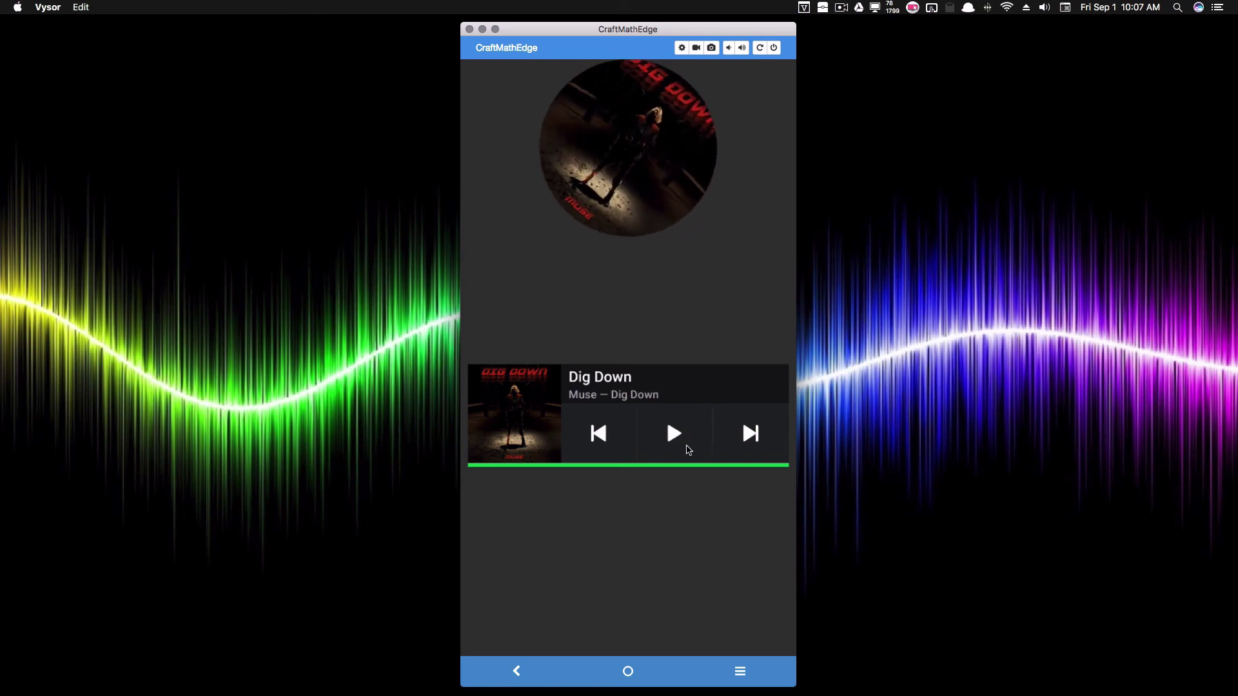